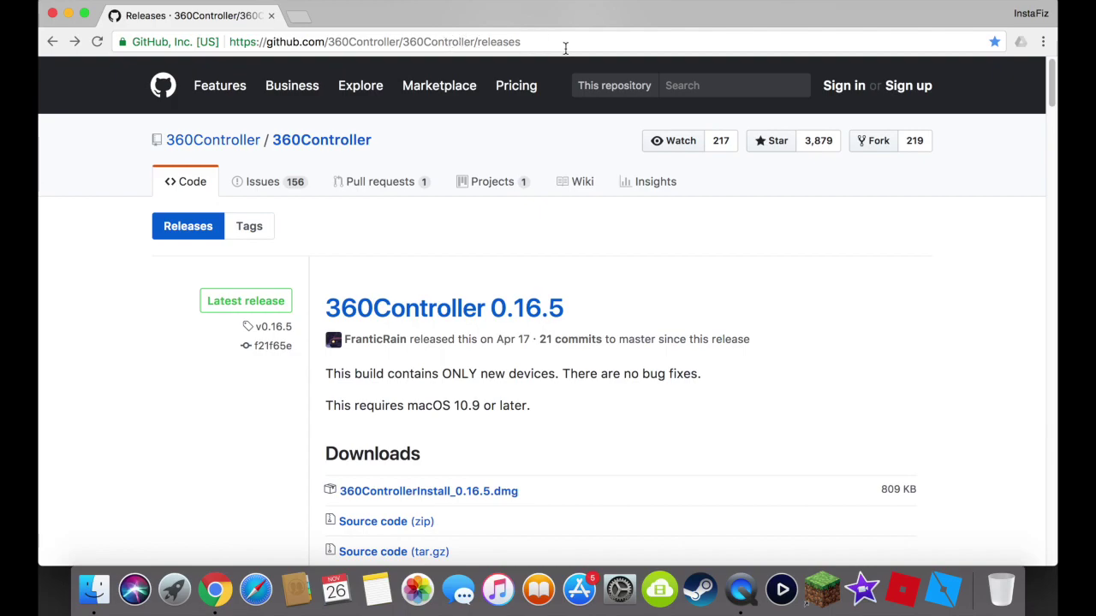
- Download 360ControllerInstall_0.16.5.dmg from the 360Controller releases page and dismiss the download bar
click(460, 44)
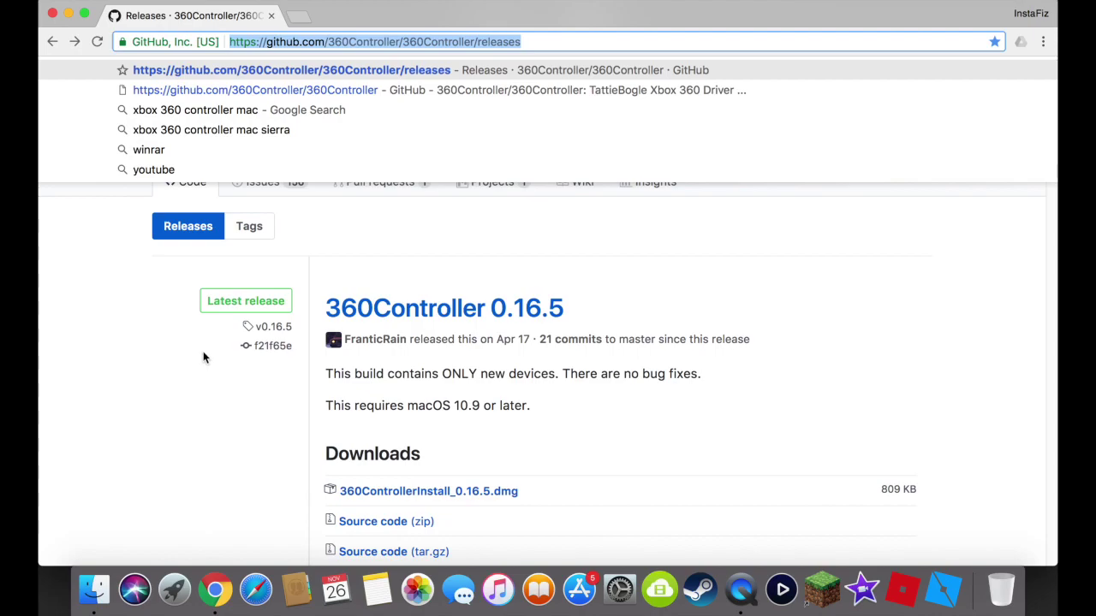
click(203, 352)
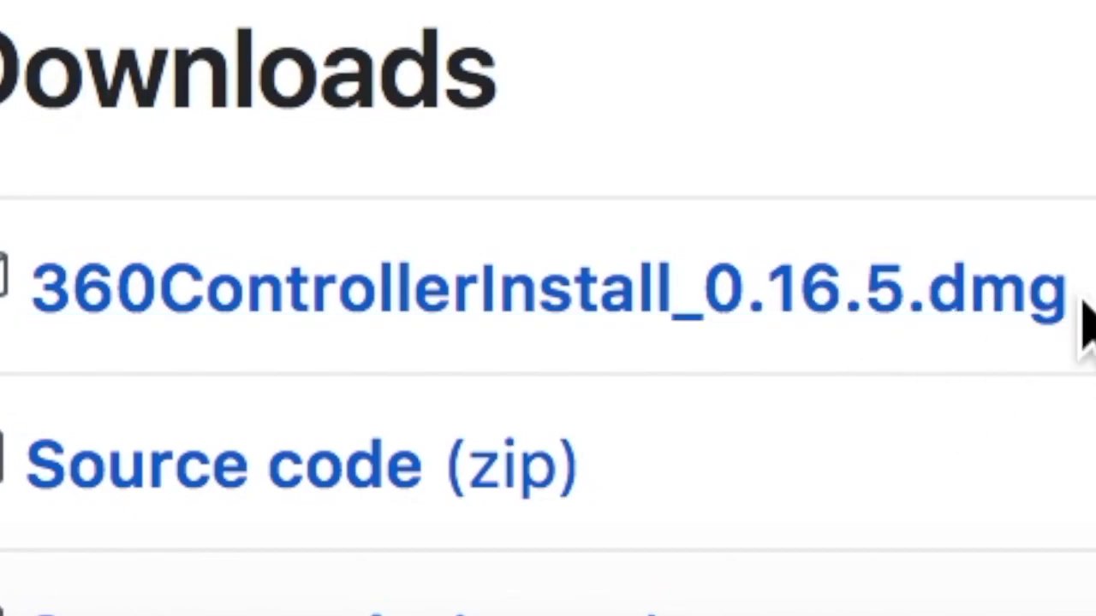
click(1058, 314)
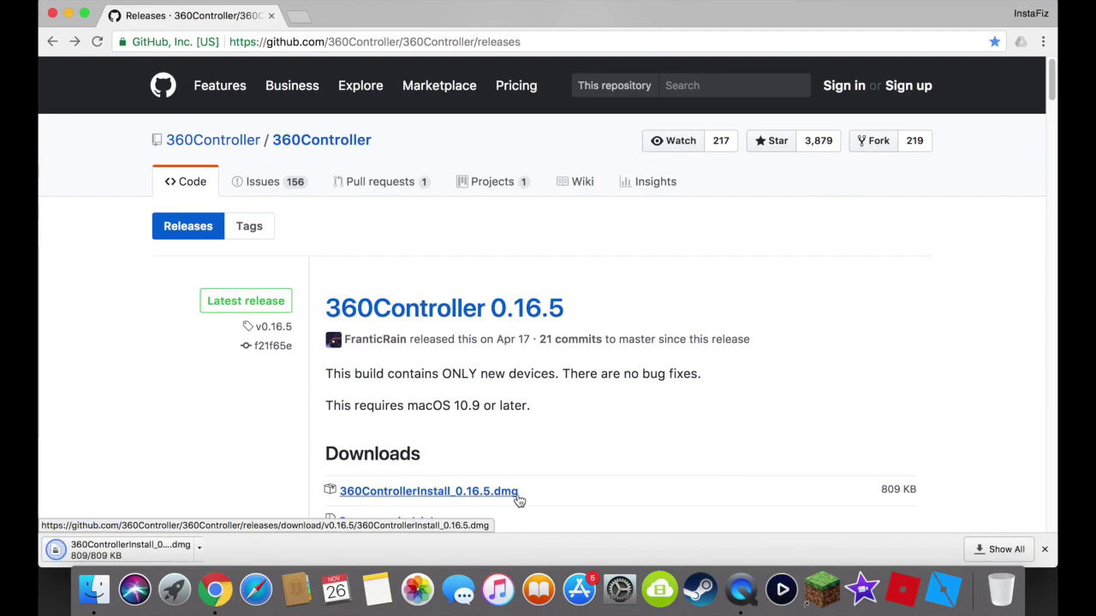
click(1045, 549)
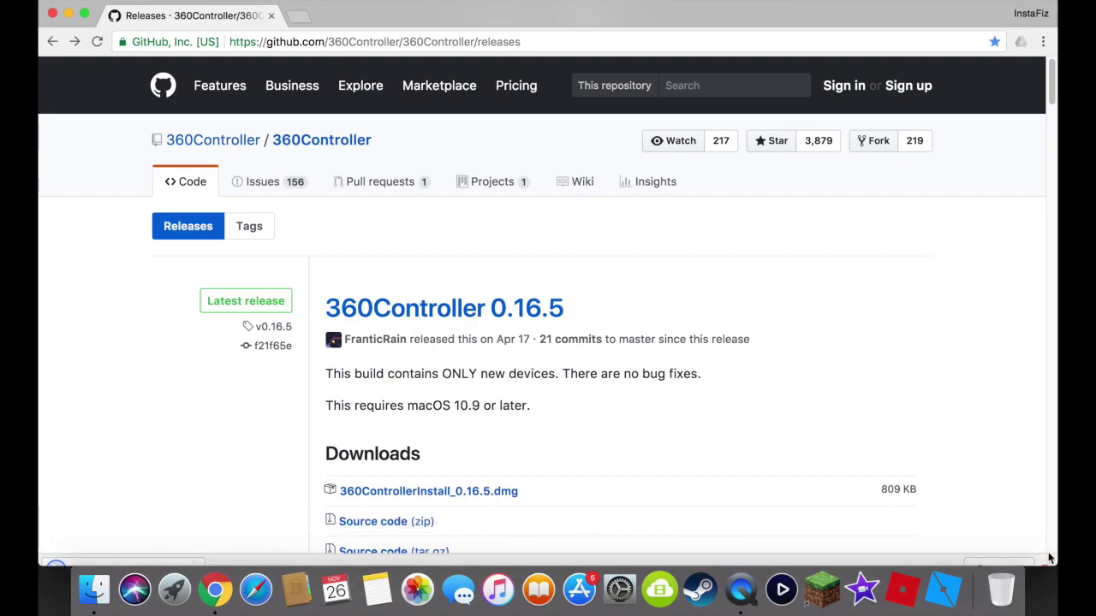
- Switch to Finder, open 360ControllerInstall_0.16.5.dmg from Downloads, and launch Install360Controller.pkg
click(99, 591)
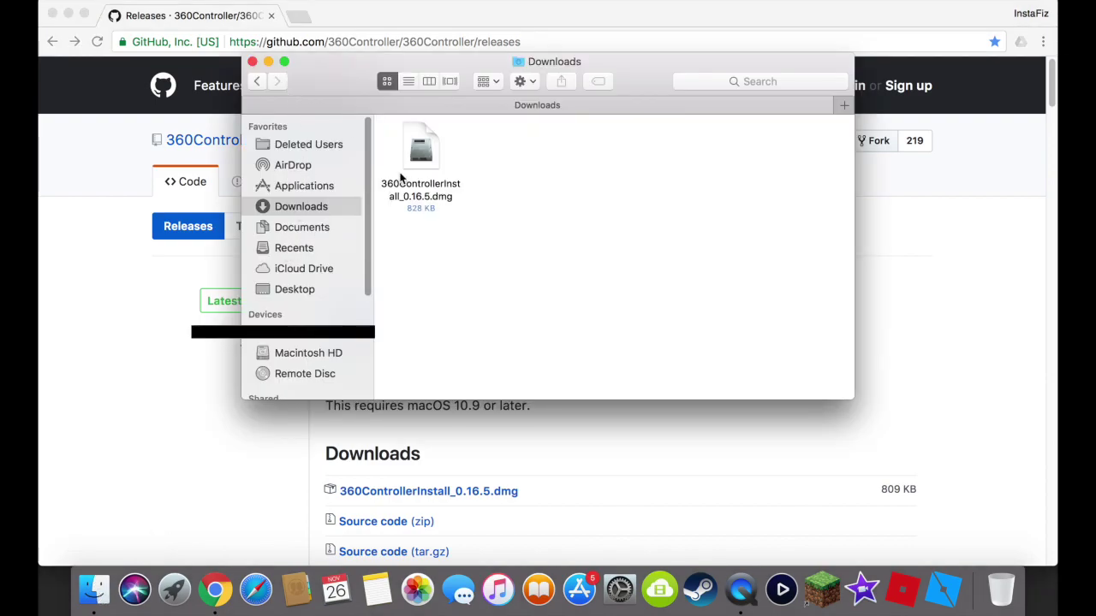
click(416, 164)
double_click(417, 164)
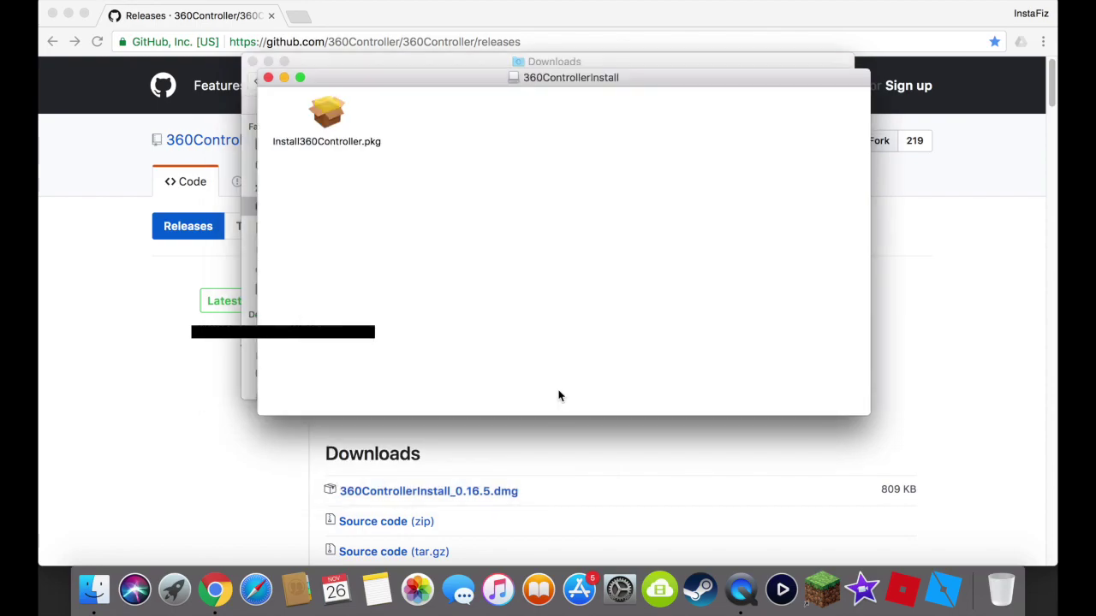
double_click(329, 121)
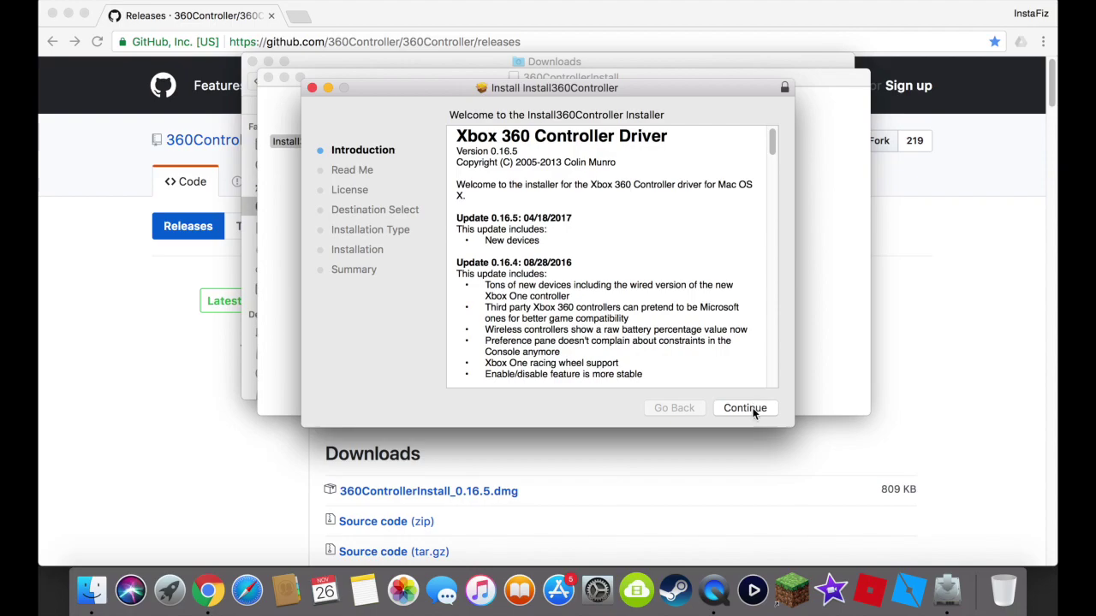
- Proceed through the installer, agree to the software license, and start the standard installation on Macintosh HD
click(754, 409)
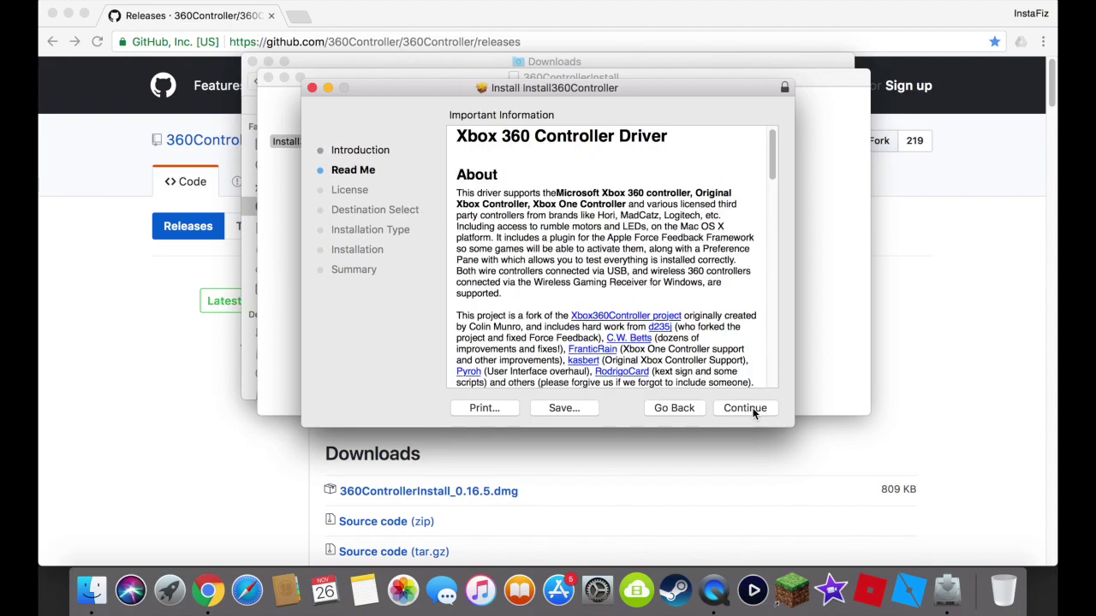
click(754, 409)
click(754, 409)
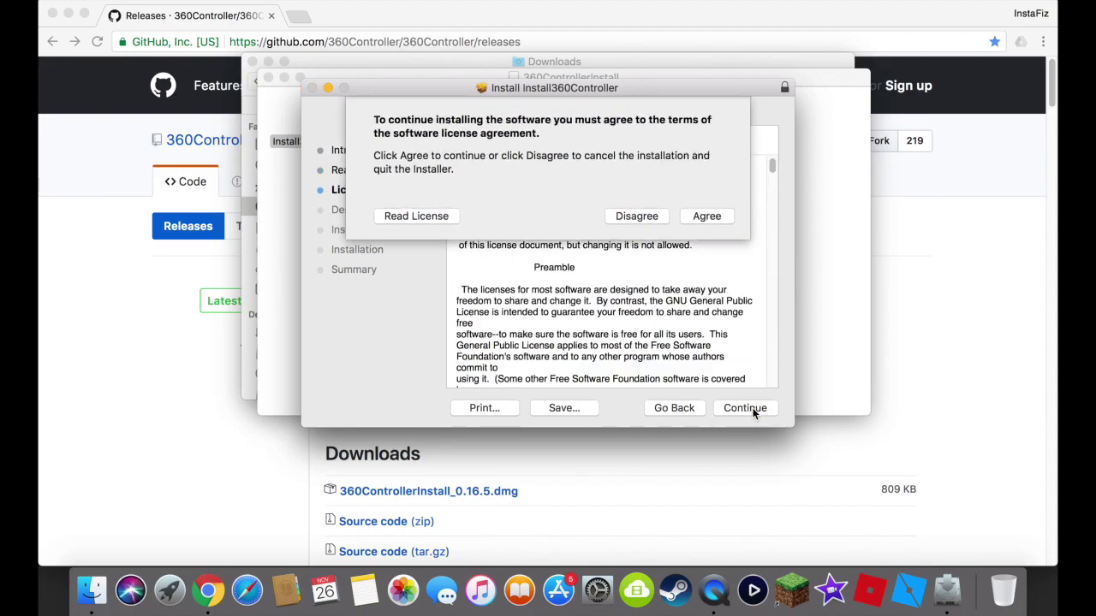
click(708, 217)
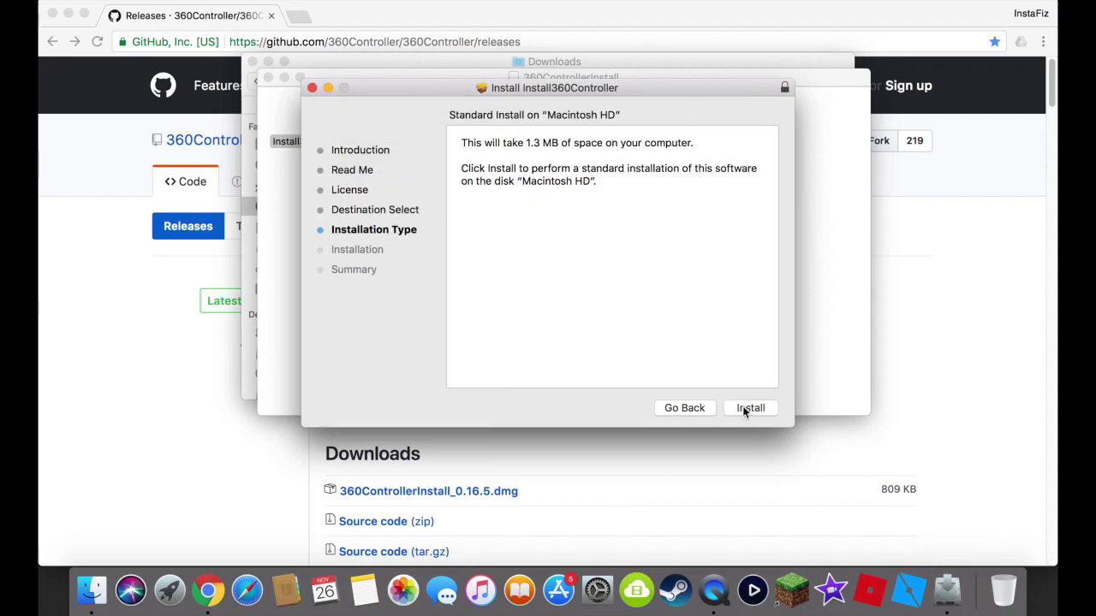
click(742, 409)
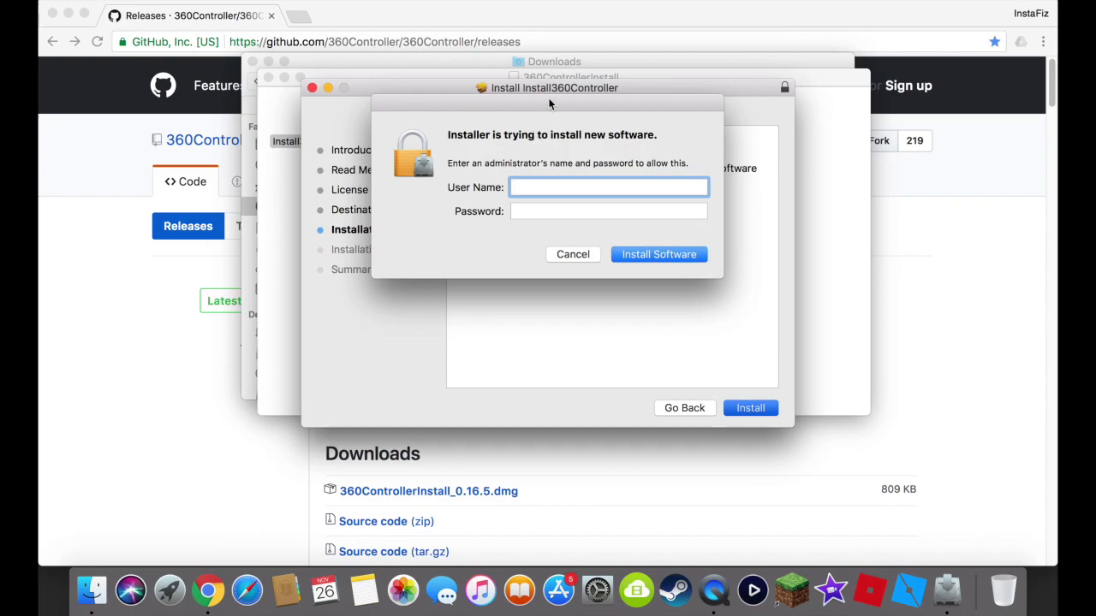
- Cancel the administrator authentication request and close the Install360Controller installer
drag(534, 107, 554, 167)
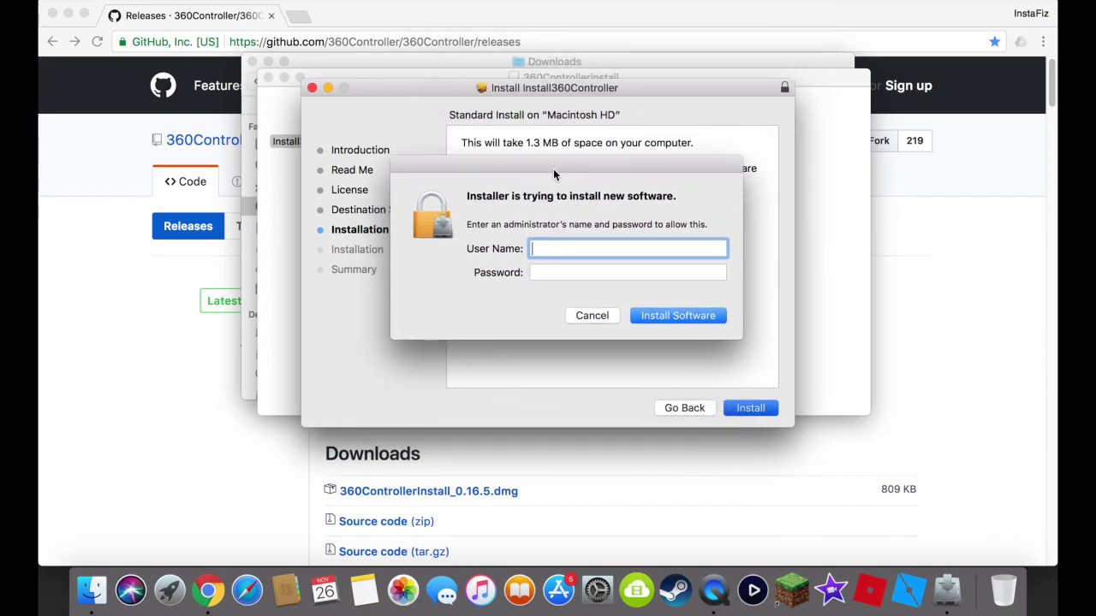
click(587, 316)
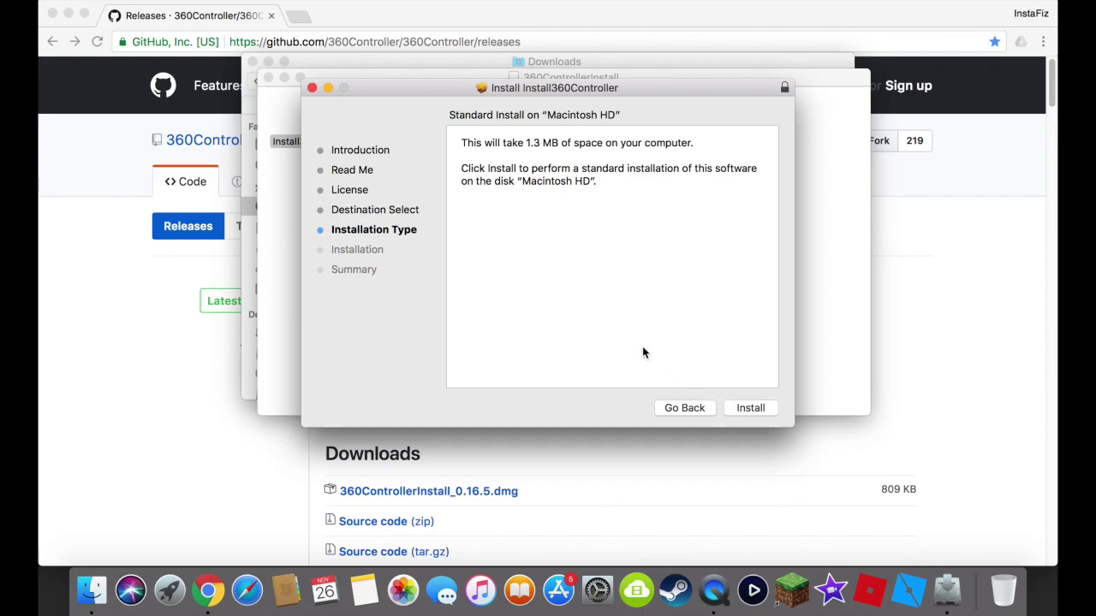
click(312, 89)
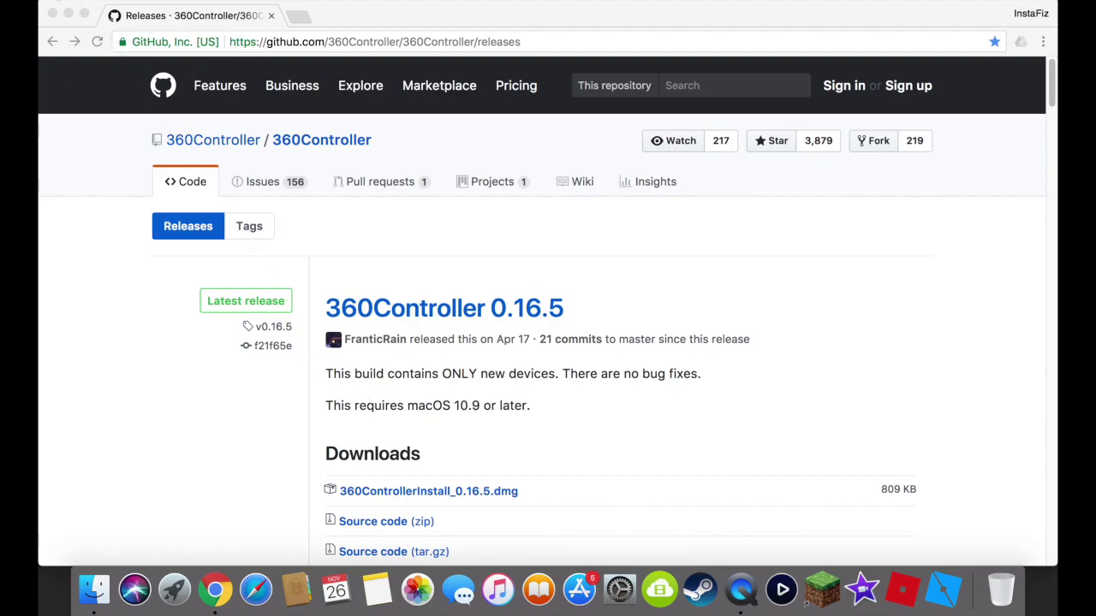
- Open the Xbox 360 Controllers pane in System Preferences
click(52, 0)
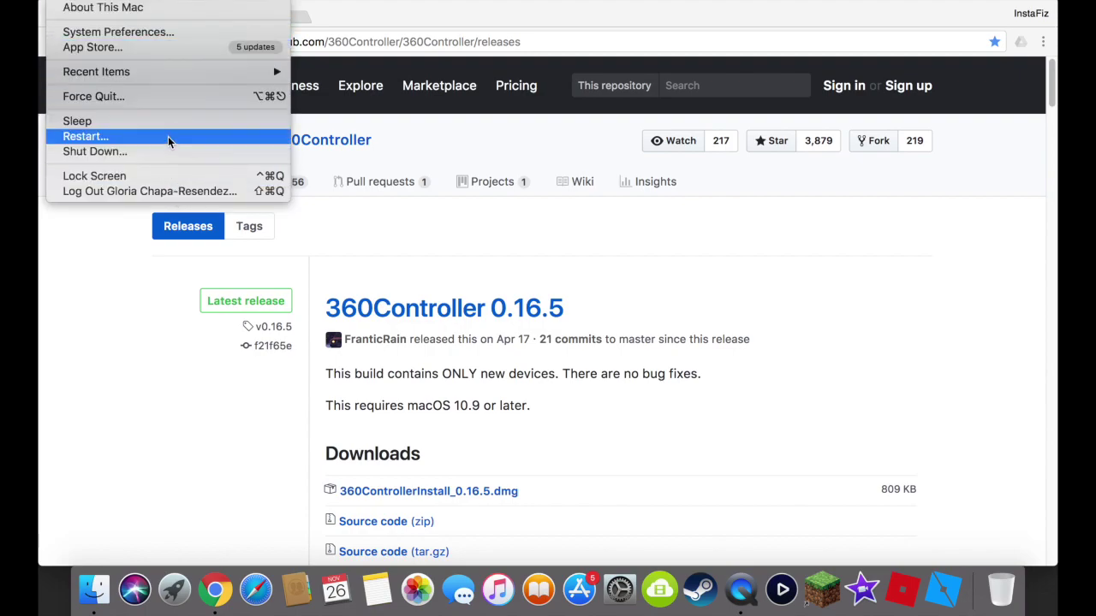
click(137, 33)
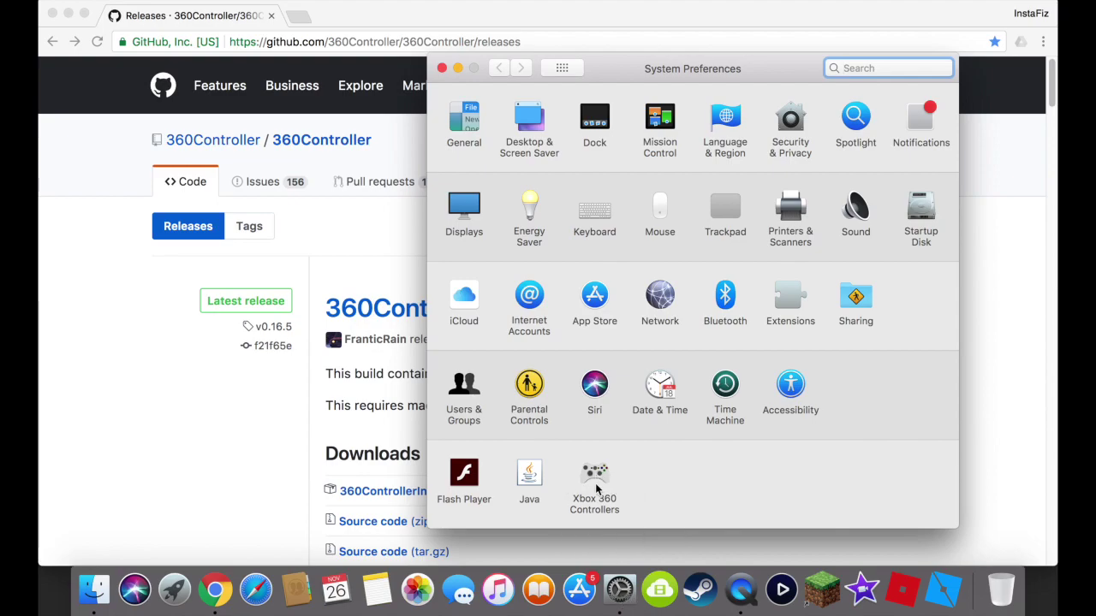
click(600, 486)
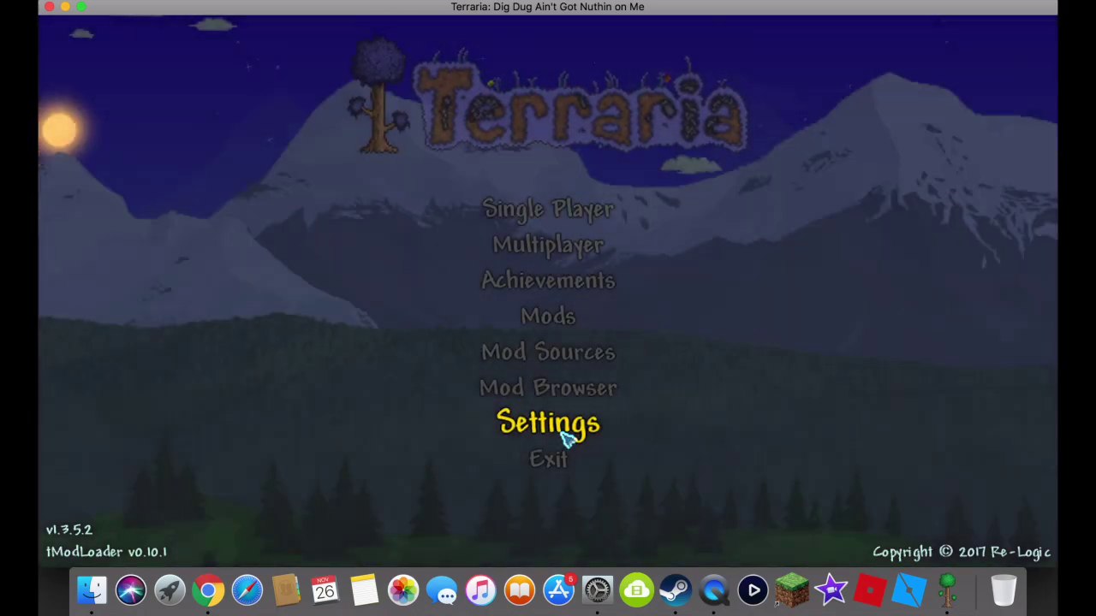
- In Terraria, open the control keybindings, check the keyboard bindings, and return to the gamepad bindings
click(590, 419)
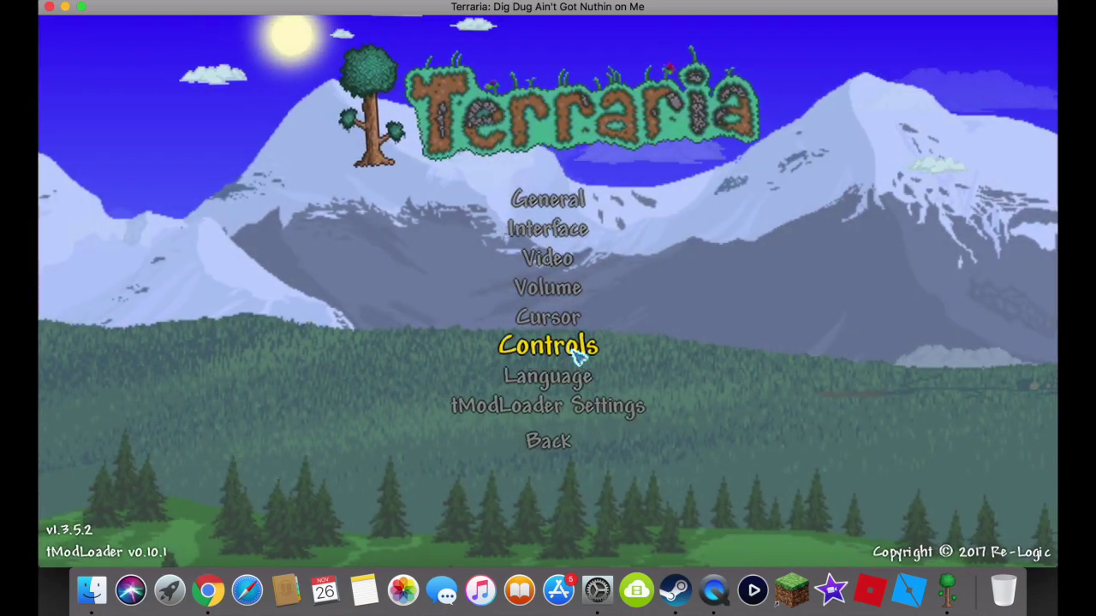
click(581, 351)
click(548, 356)
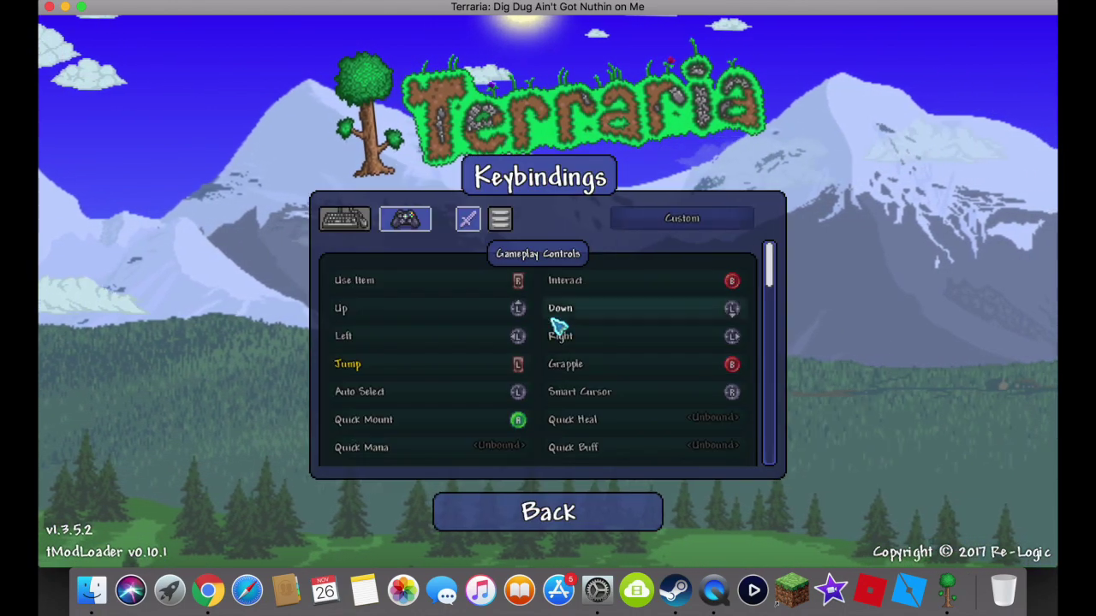
click(359, 222)
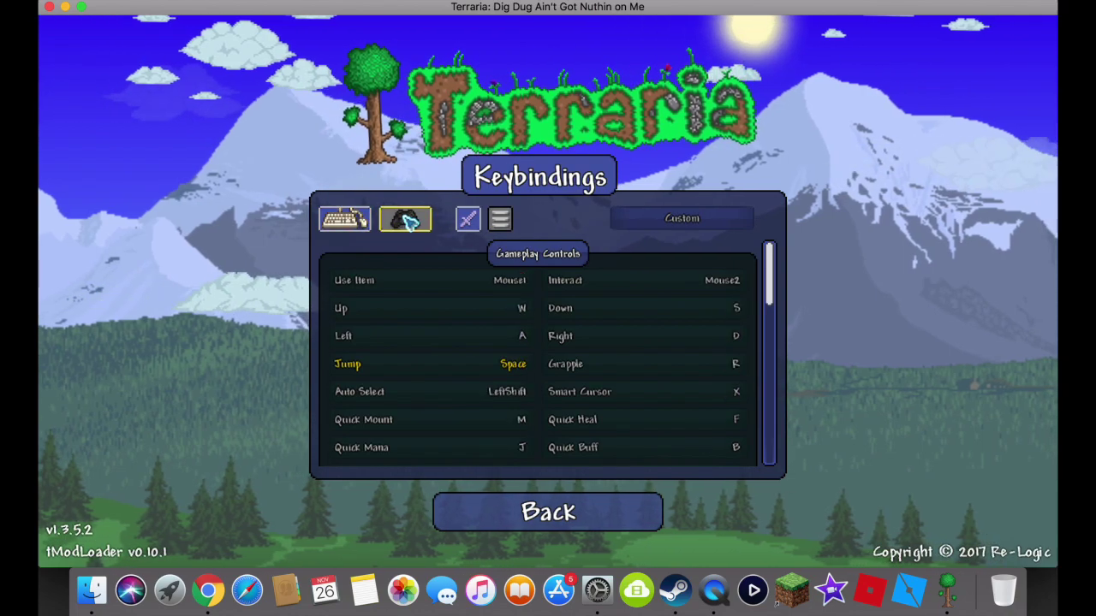
click(405, 220)
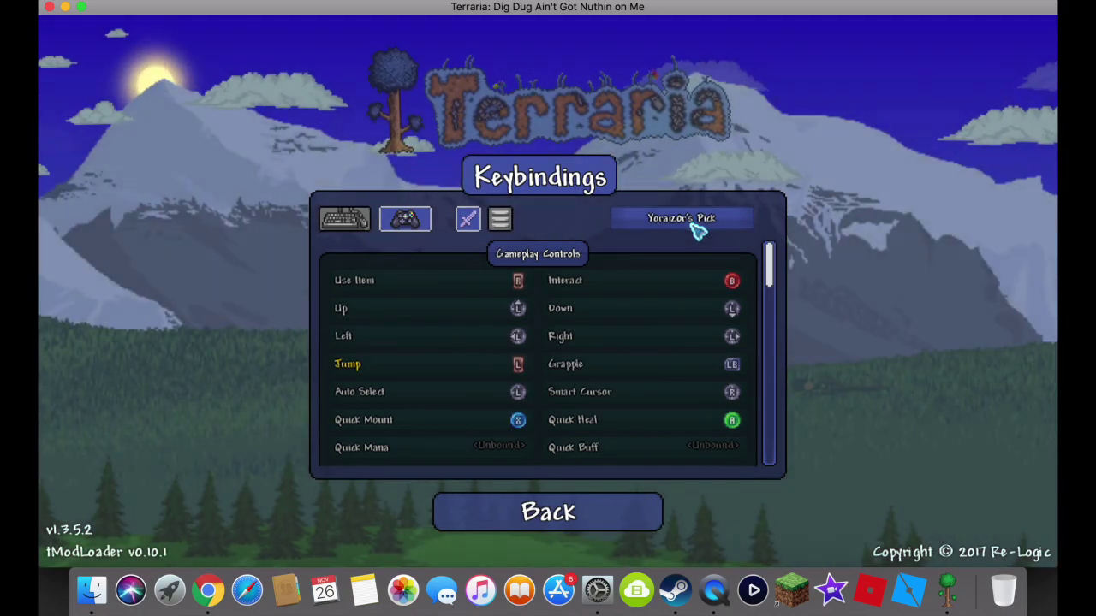
- Set the gamepad keybinding preset to Console (Xbox) and review its list of controls
click(697, 225)
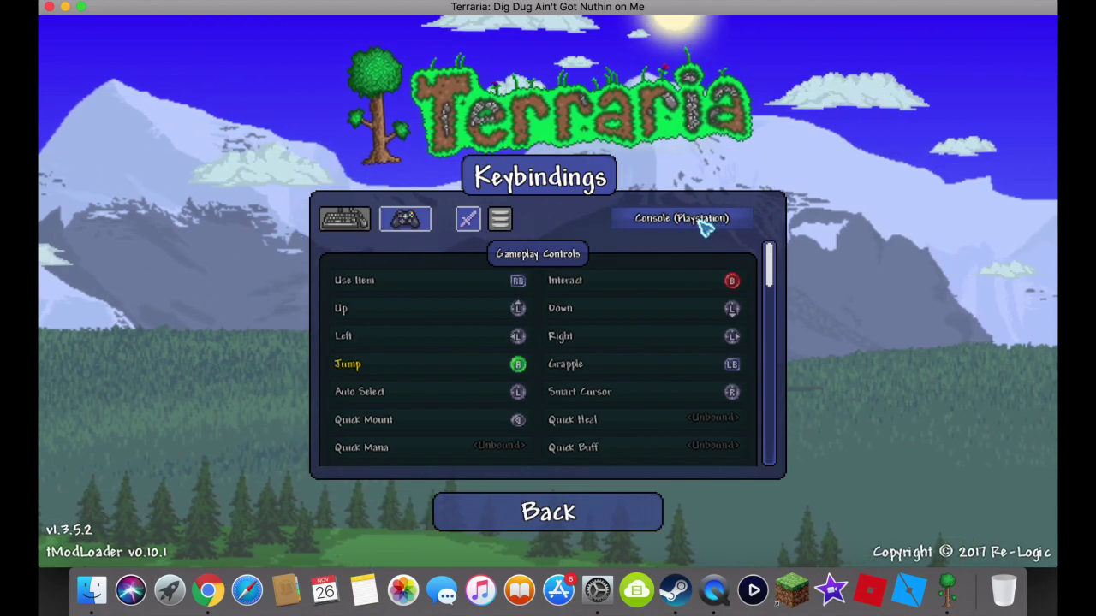
click(702, 224)
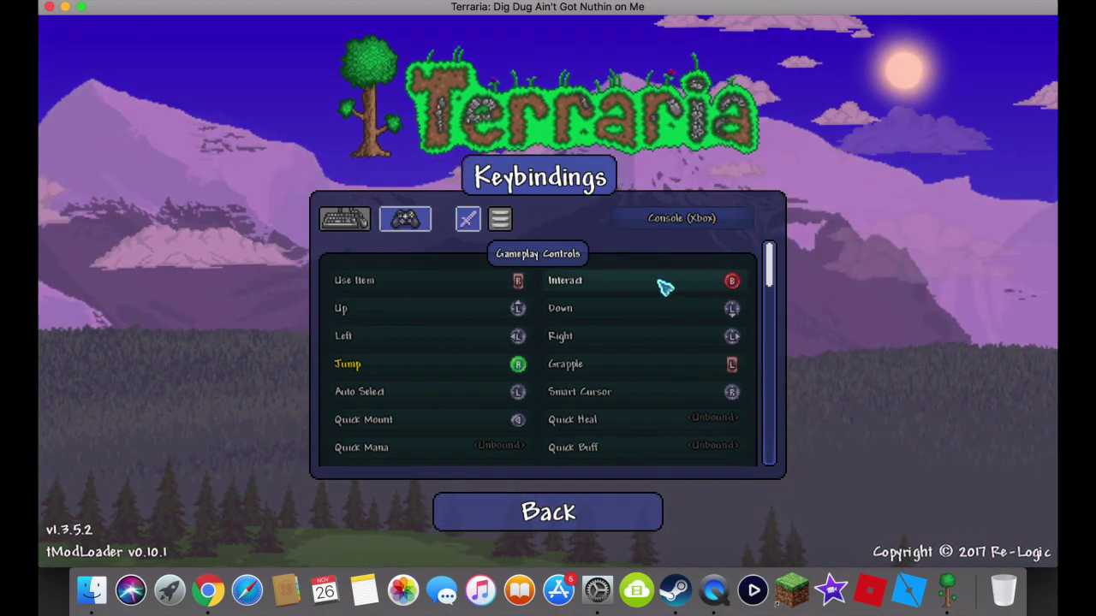
scroll(656, 295, down, 10)
scroll(656, 299, up, 10)
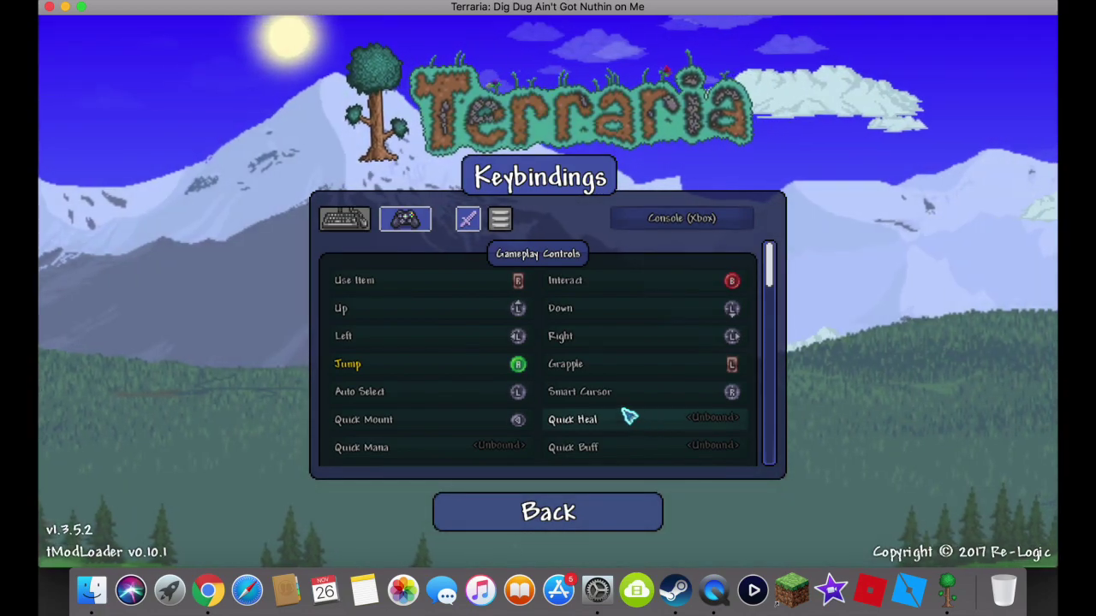
scroll(628, 417, down, 10)
scroll(622, 377, up, 8)
scroll(622, 368, up, 3)
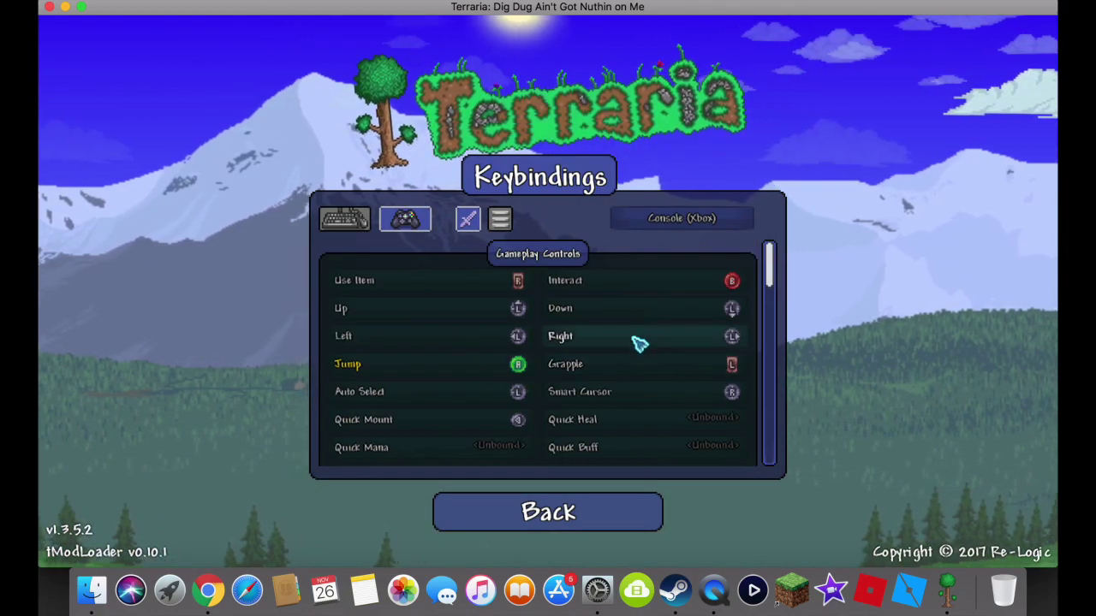